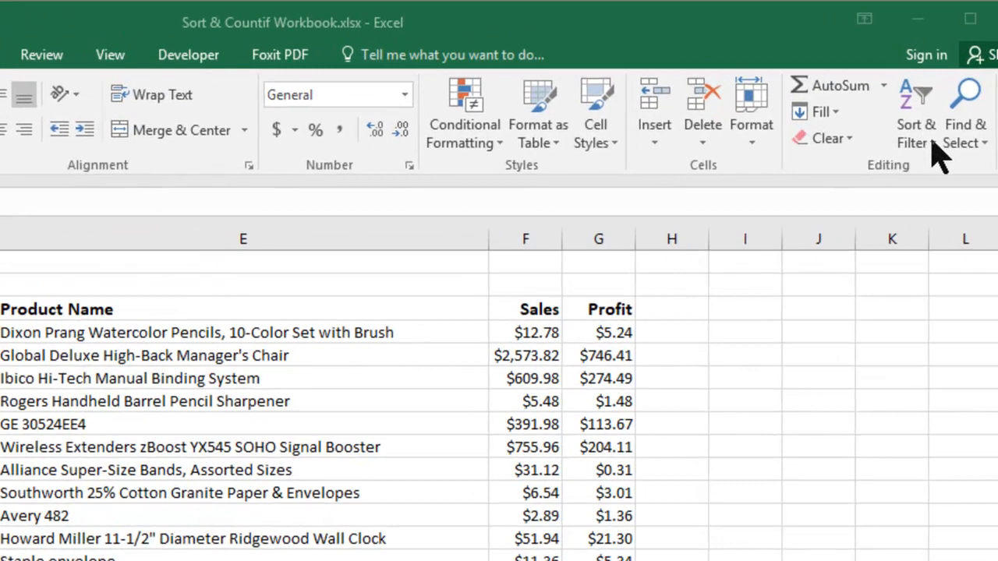
click(929, 139)
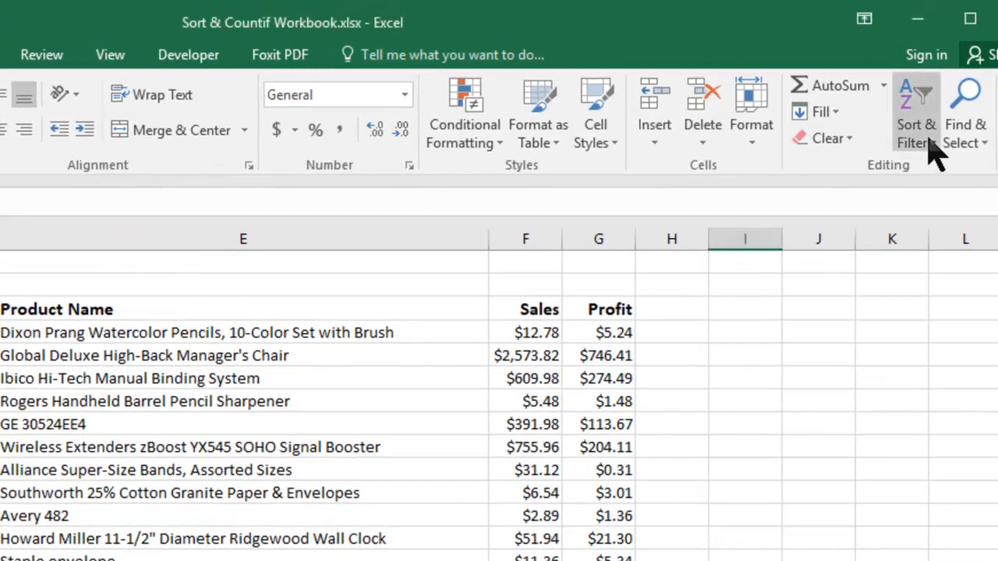
click(930, 138)
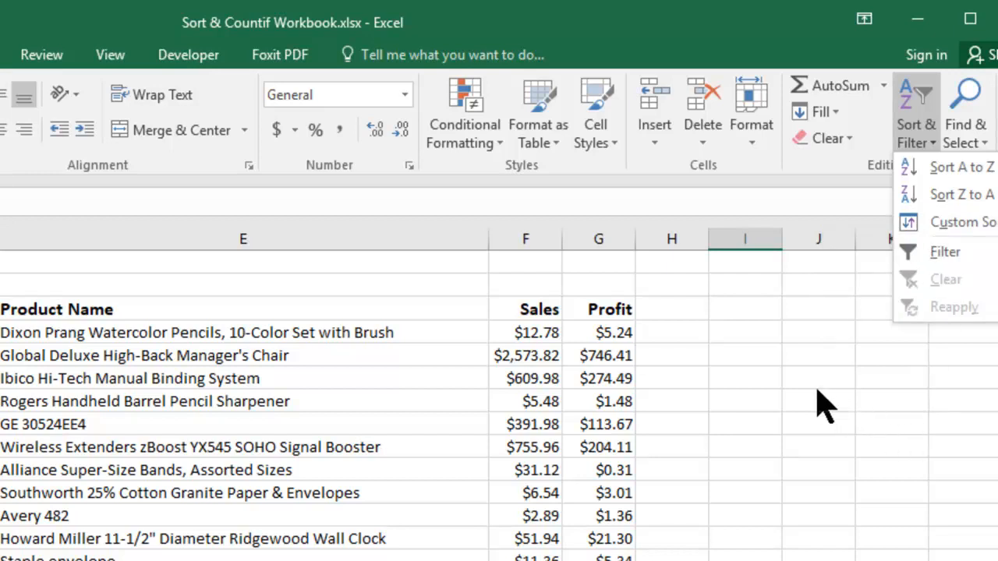
click(678, 373)
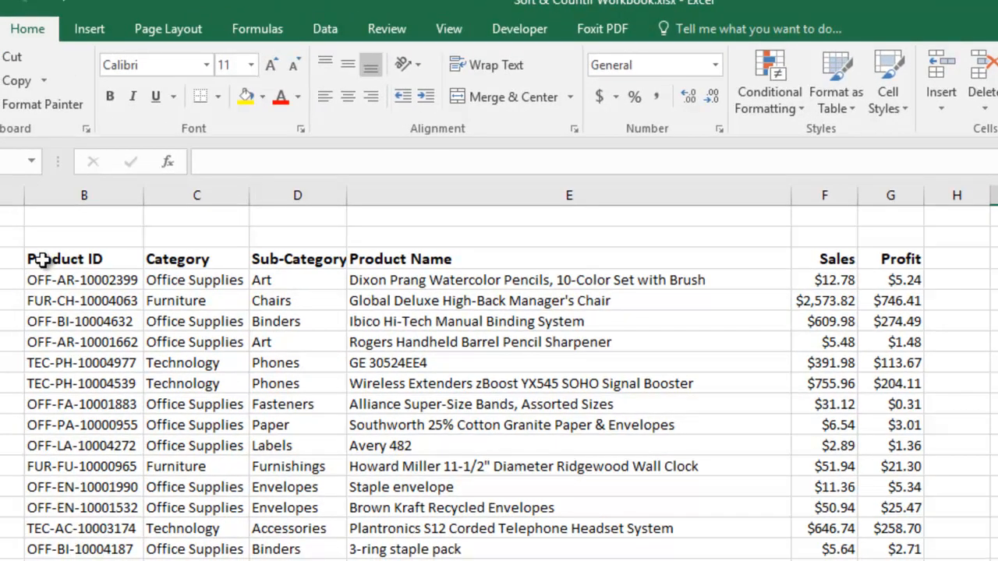
- Select the whole product table, from the Product ID header through the last row of the Profit column
drag(43, 260, 889, 558)
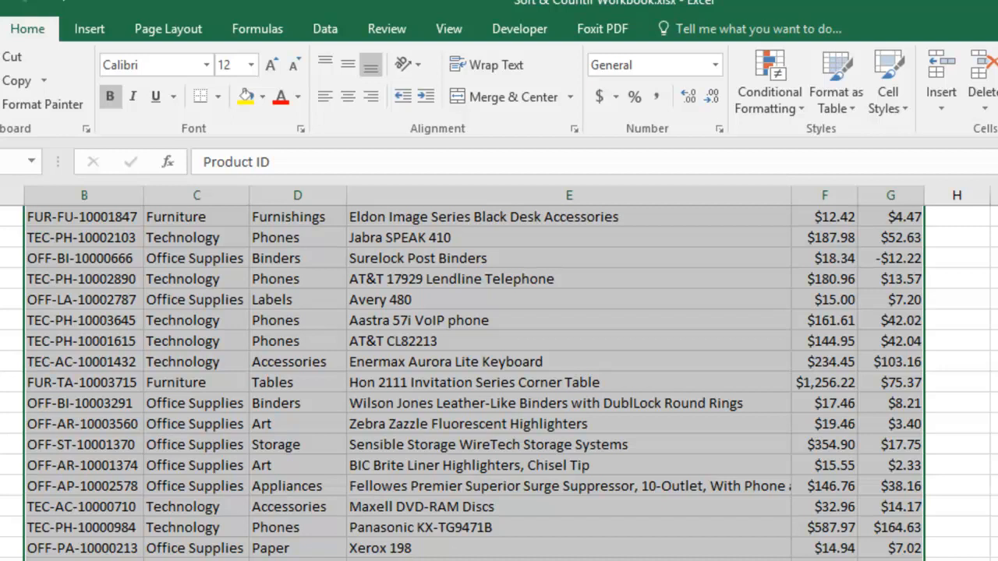
scroll(606, 514, up, 15)
scroll(606, 511, up, 1)
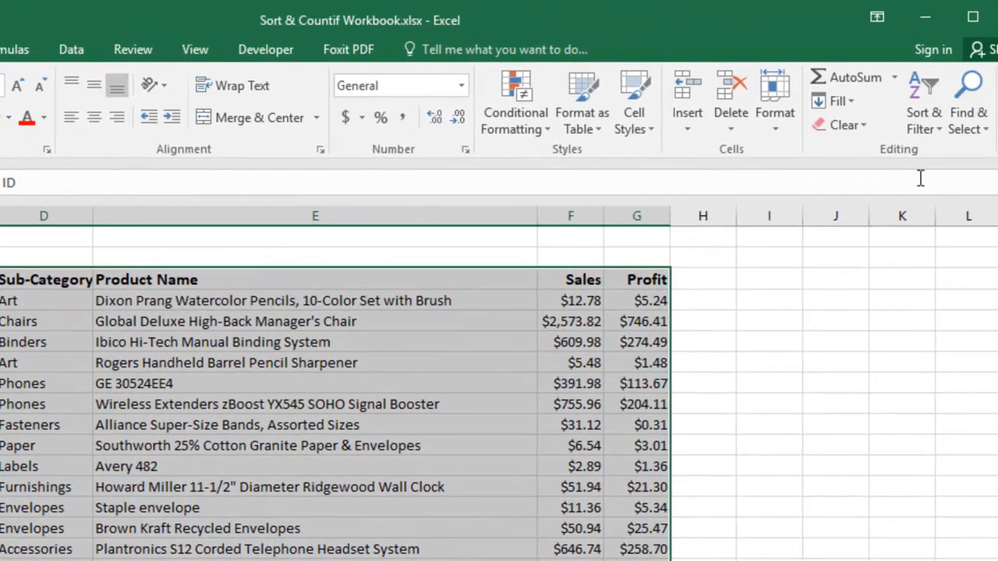
click(943, 134)
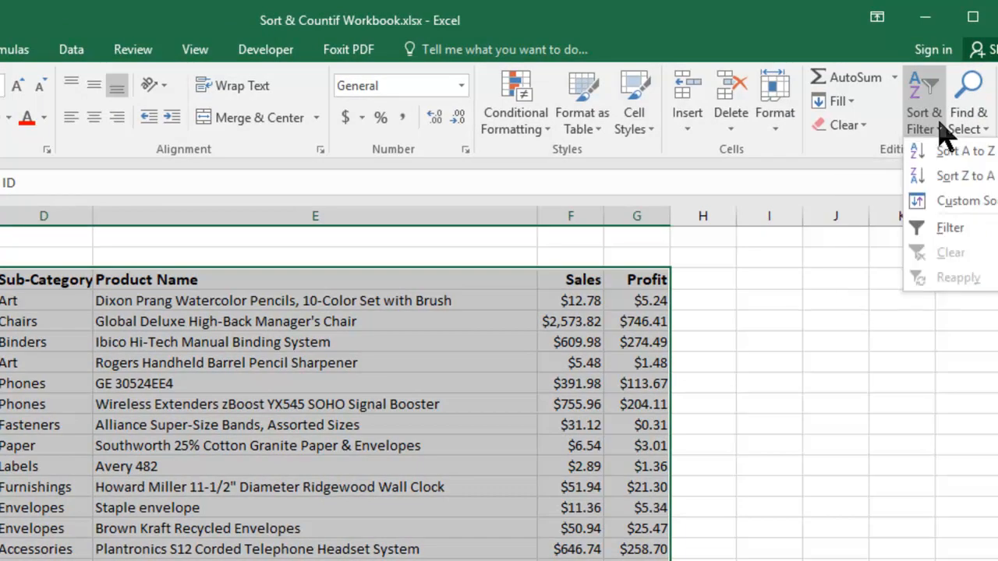
click(955, 203)
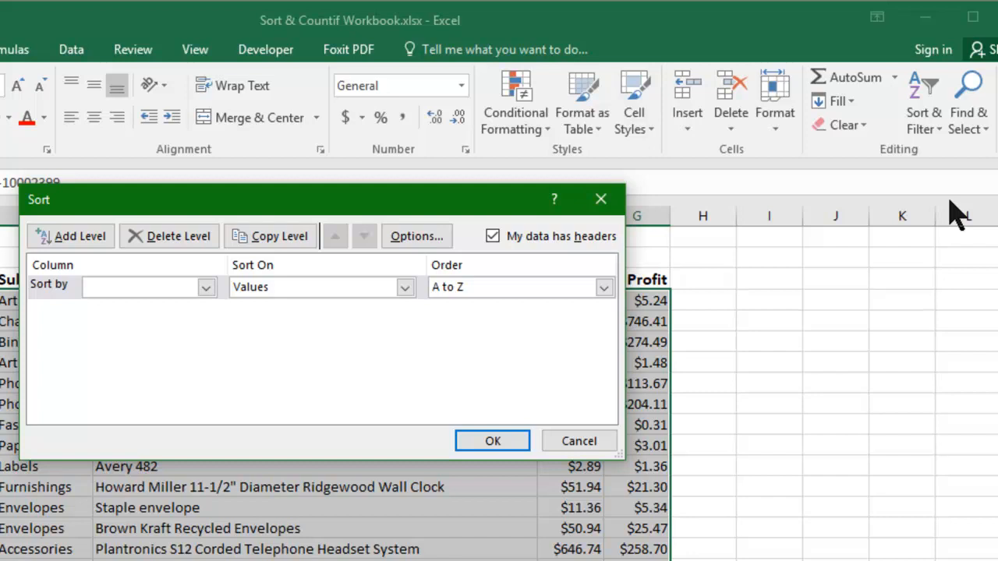
click(579, 441)
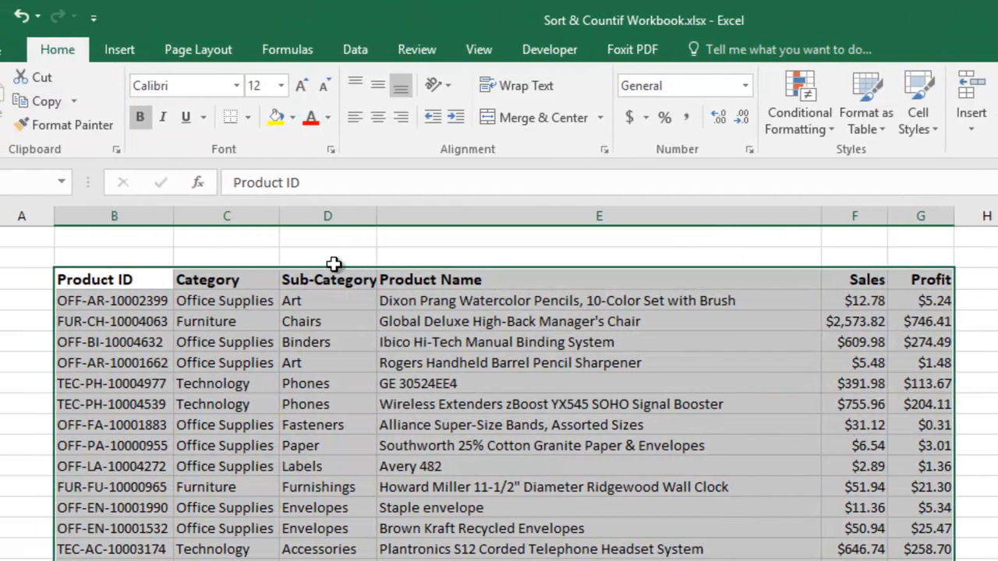
- Start a custom sort of the selected table with Category as the first sort column, and add a second sort level
click(355, 52)
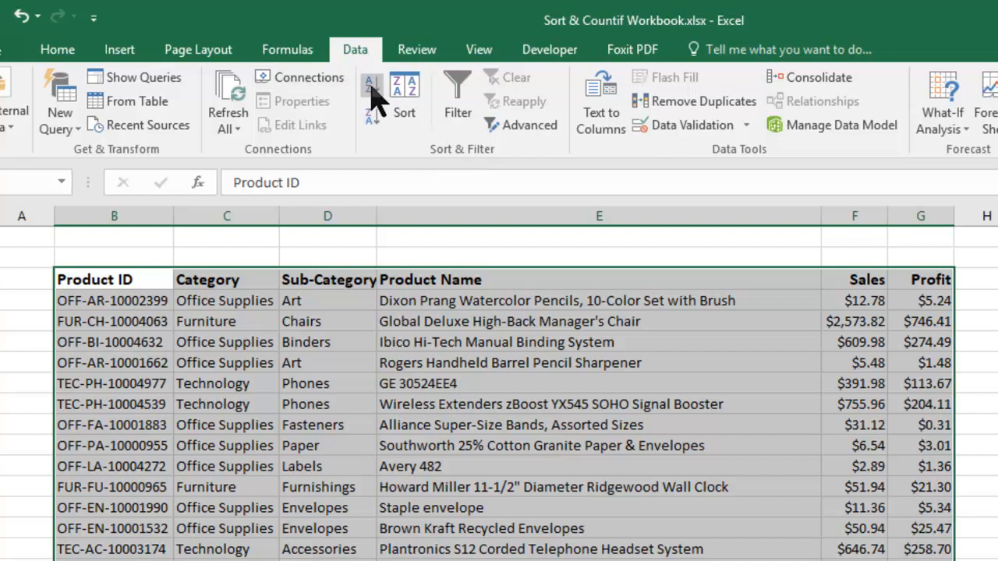
click(413, 125)
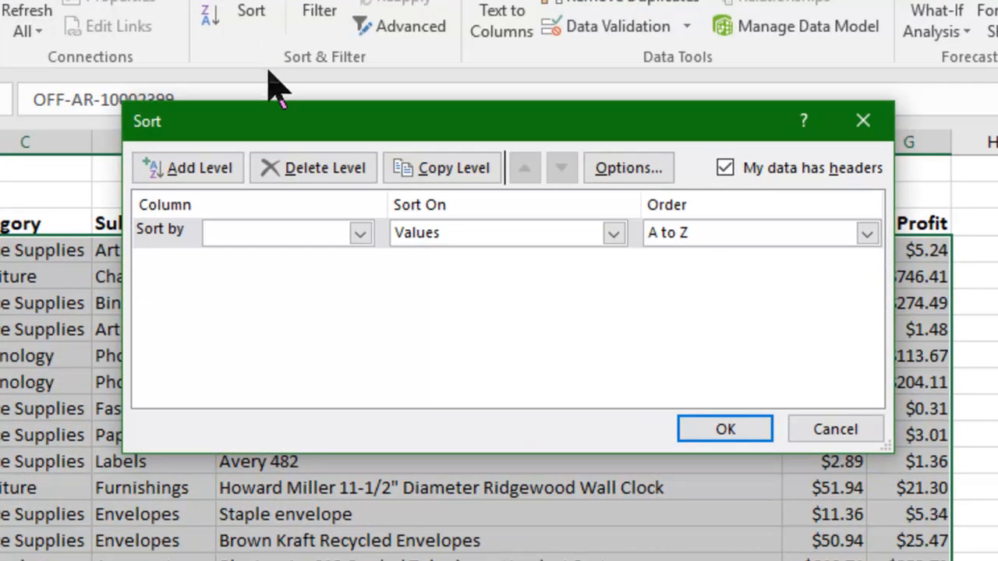
drag(315, 121, 317, 239)
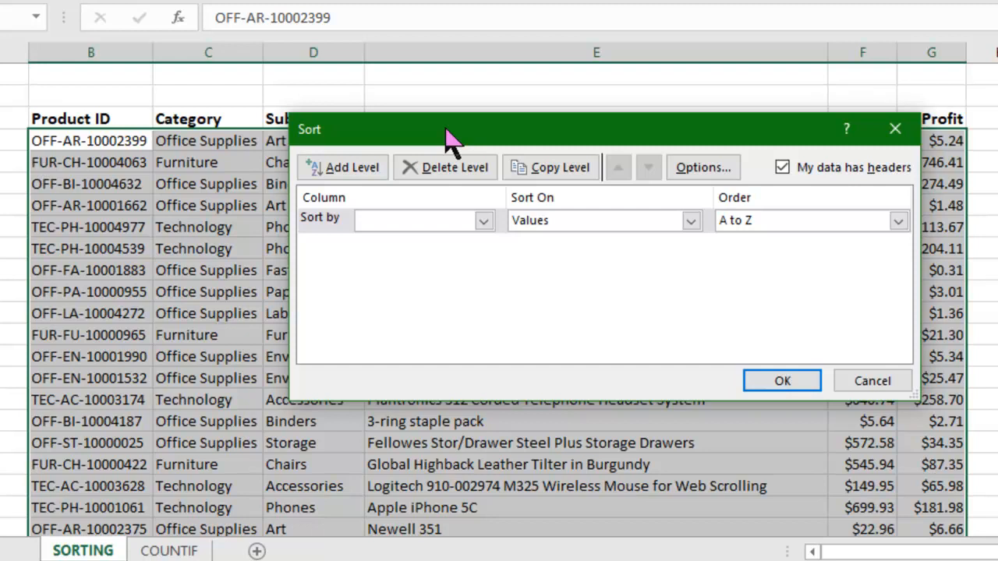
drag(451, 141, 439, 253)
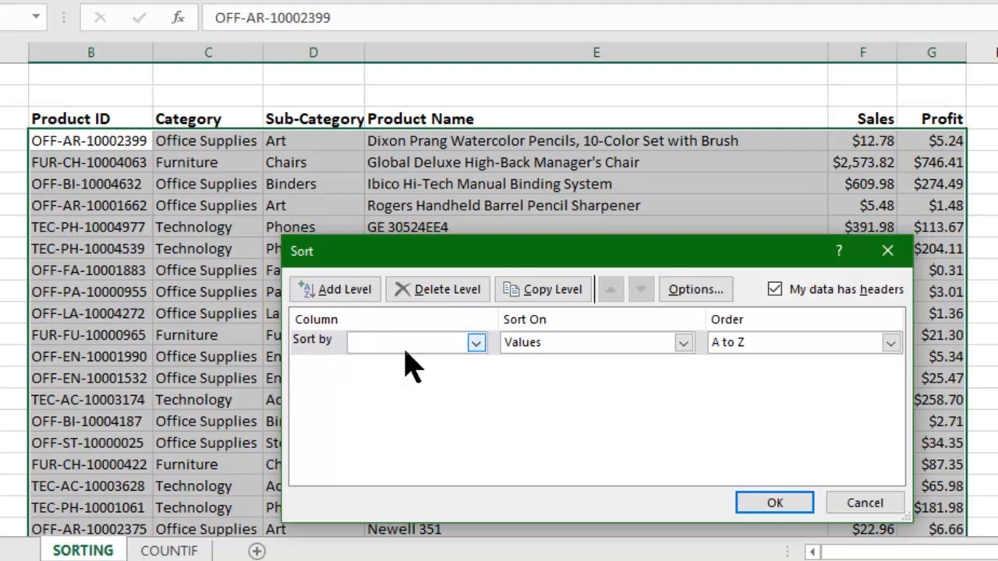
click(476, 343)
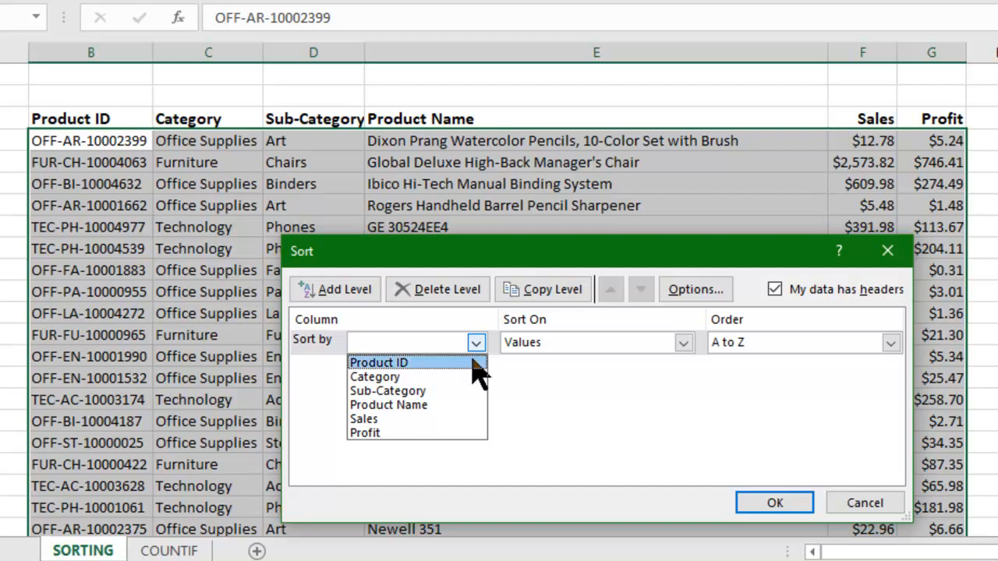
click(404, 377)
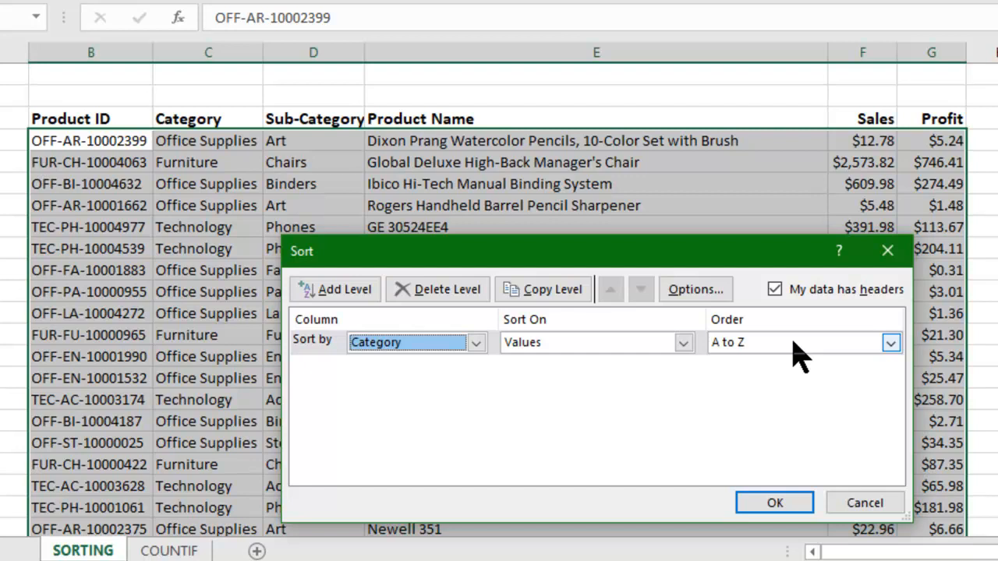
click(335, 289)
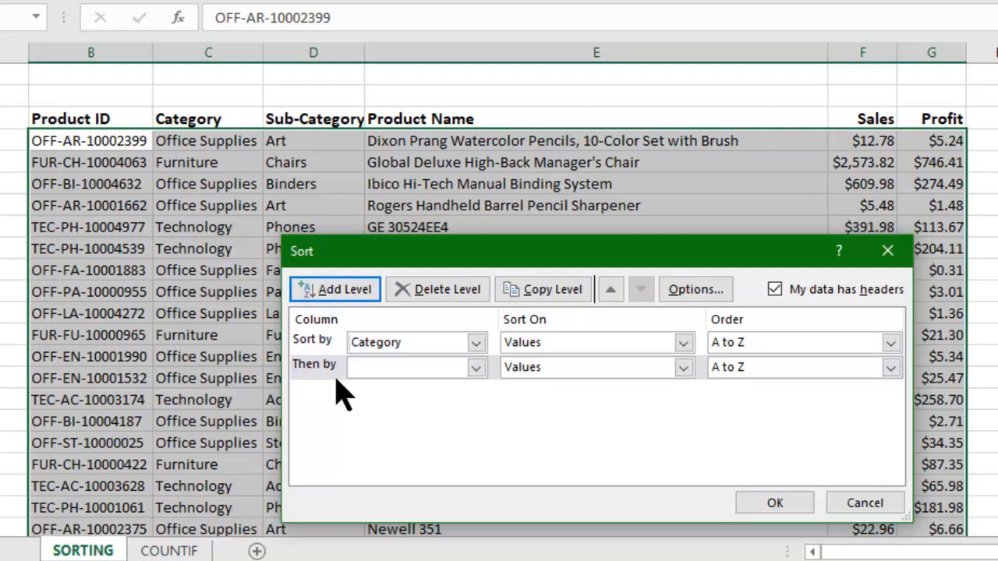
- Add three extra blank sort levels and delete them again, keeping one level below Category
click(321, 299)
click(320, 298)
click(319, 297)
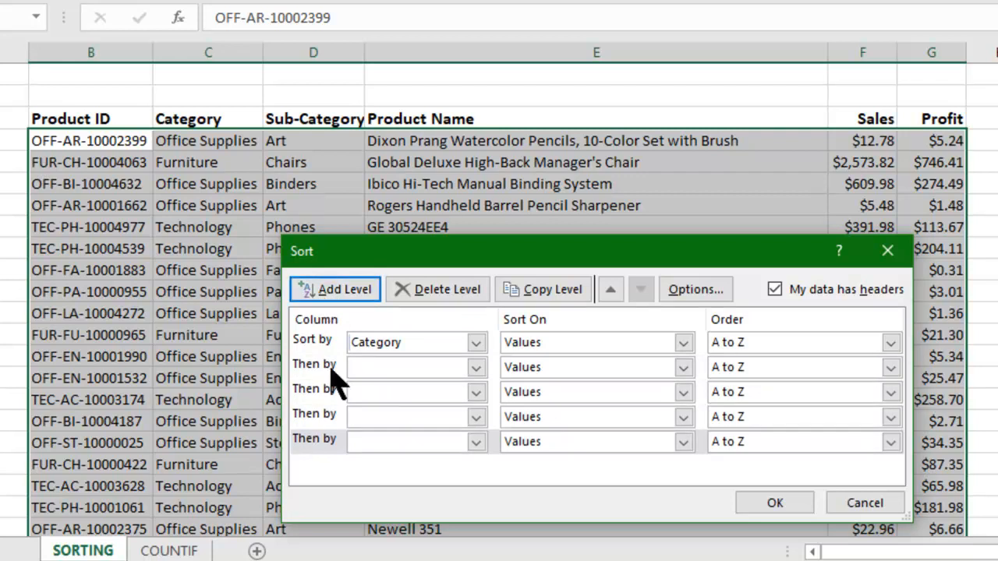
click(321, 451)
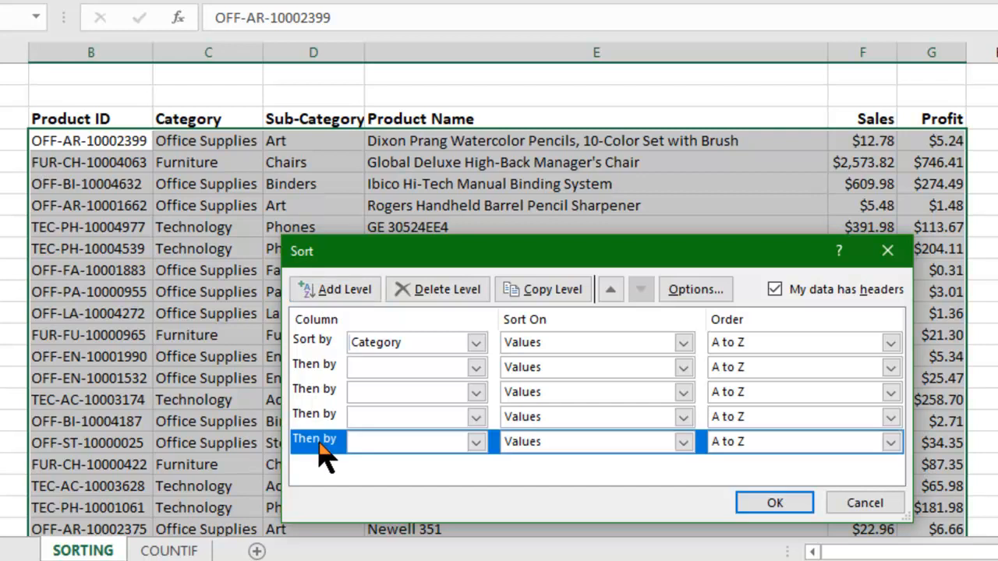
click(414, 300)
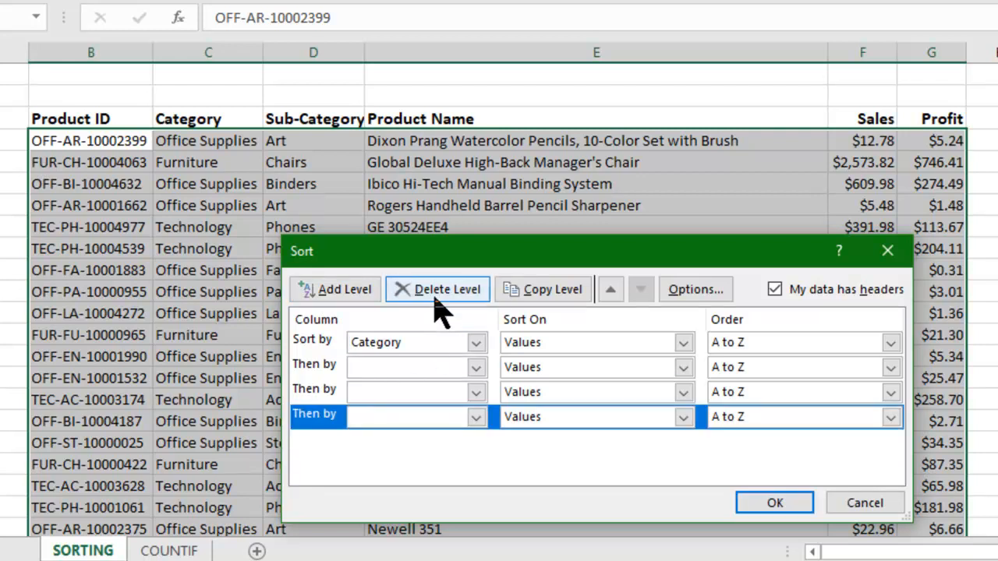
click(435, 295)
click(335, 394)
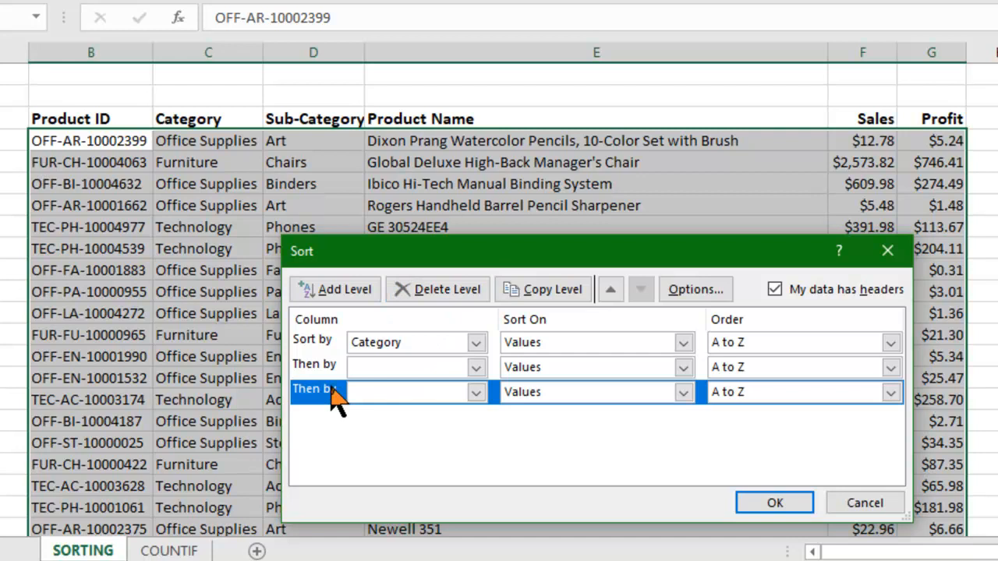
click(449, 295)
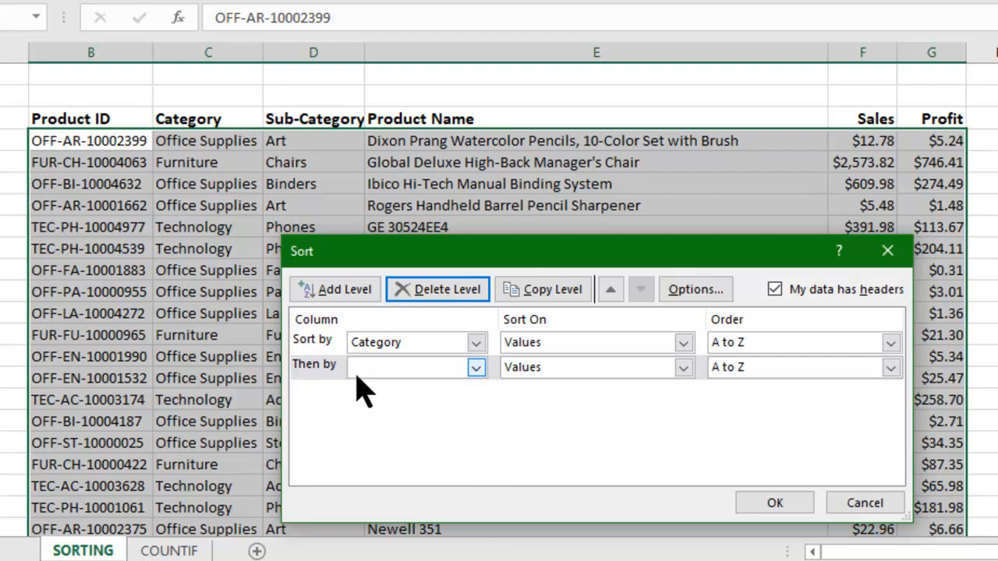
- Set the second sort level to Sales, ordered Largest to Smallest, and apply the sort to the table
click(473, 368)
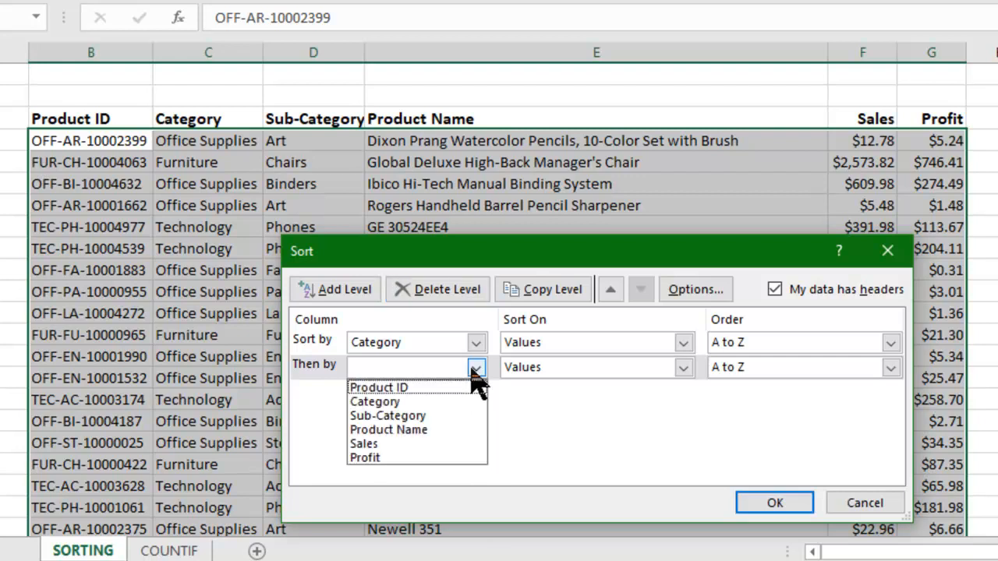
click(422, 443)
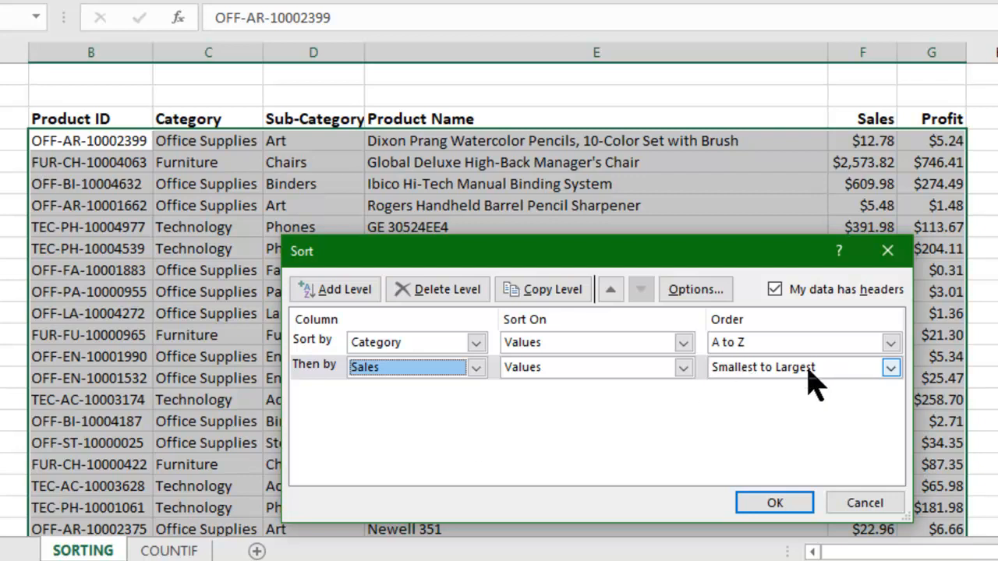
click(891, 369)
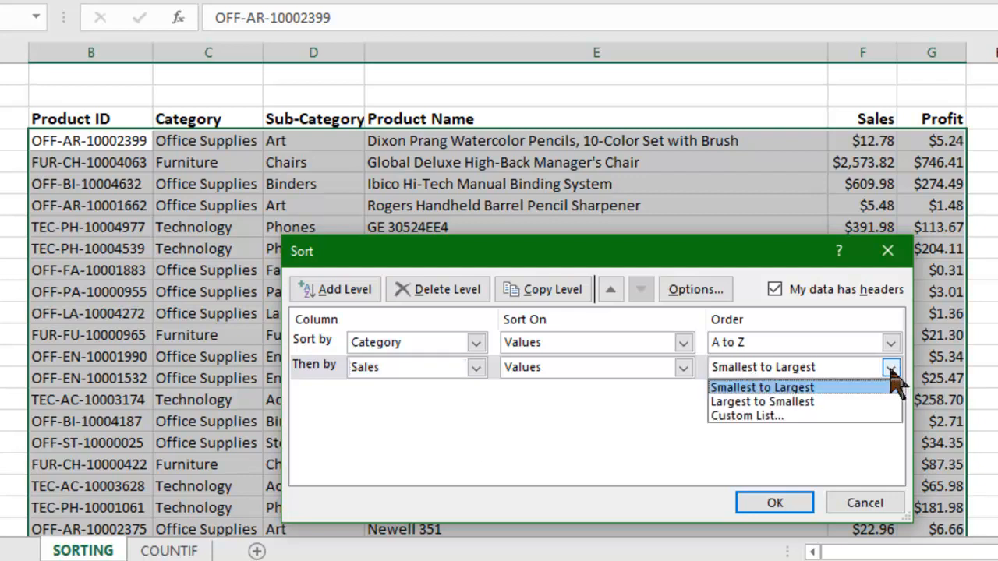
click(869, 407)
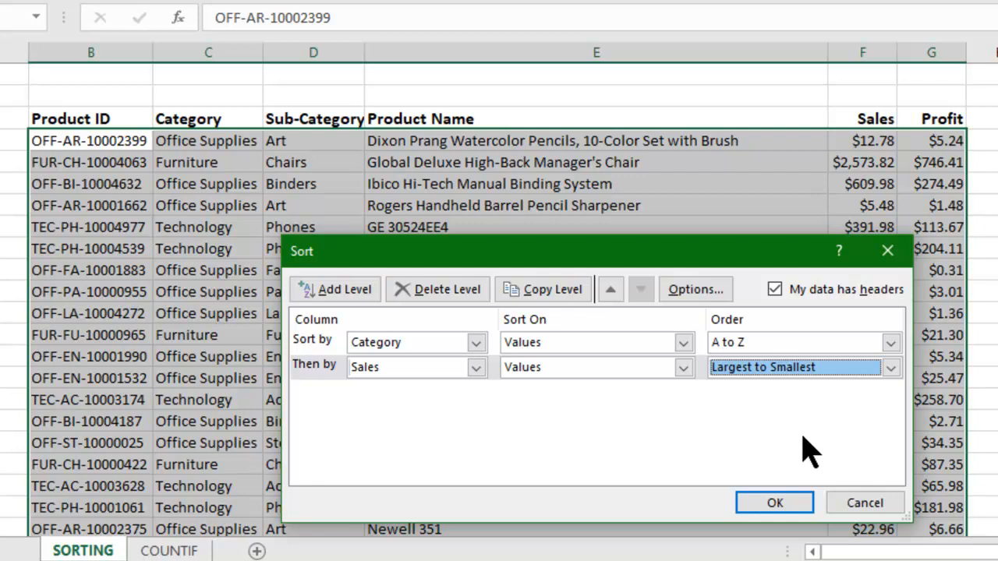
click(770, 503)
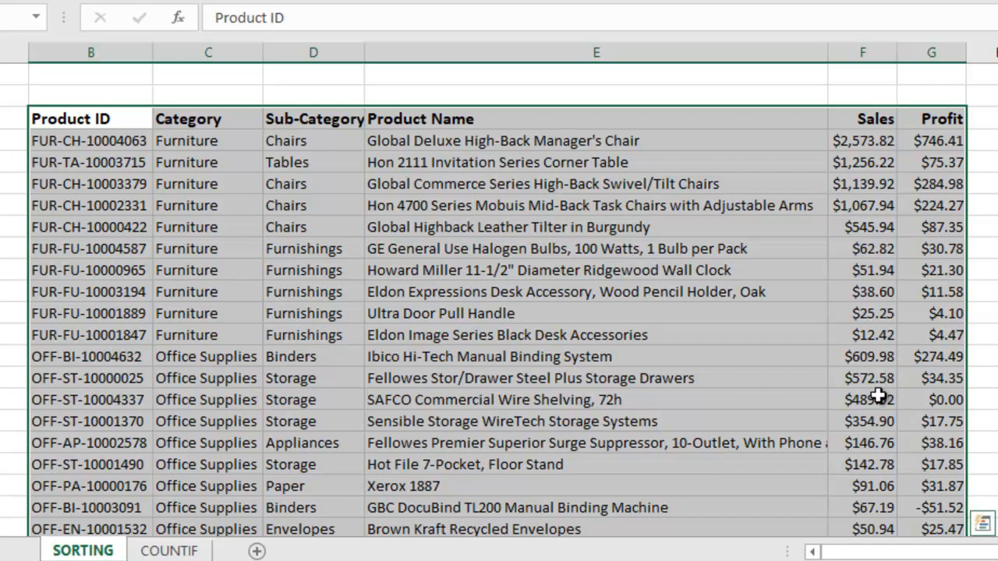
click(788, 421)
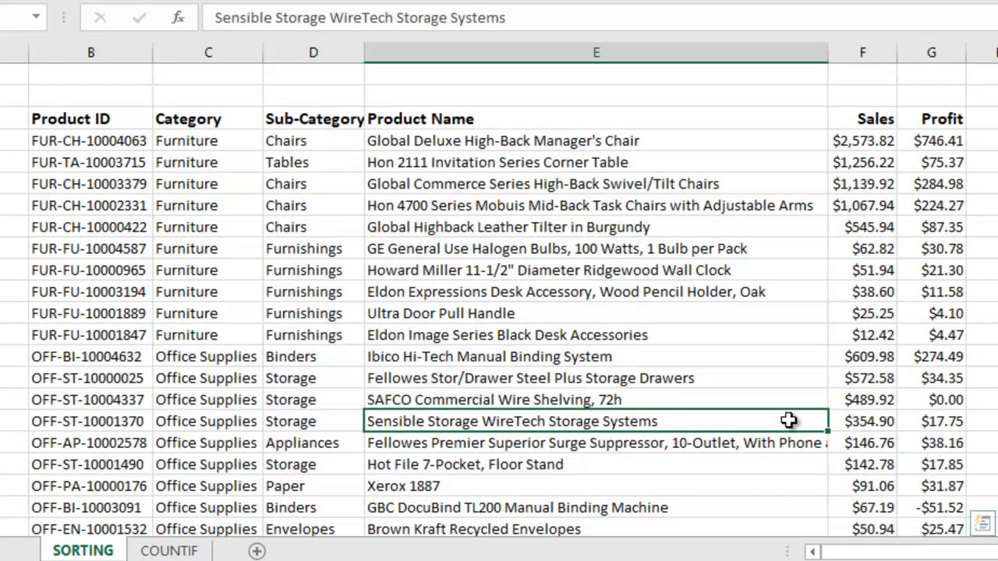